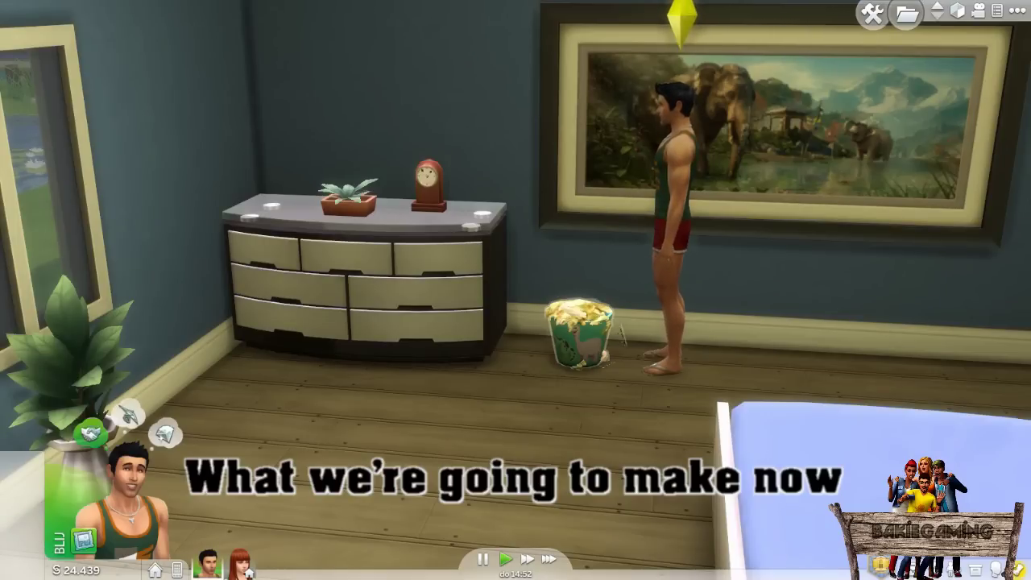
Have the male Sim urinate in the yellow-stained trash bin using its Gebruiken action.
click(620, 337)
click(567, 336)
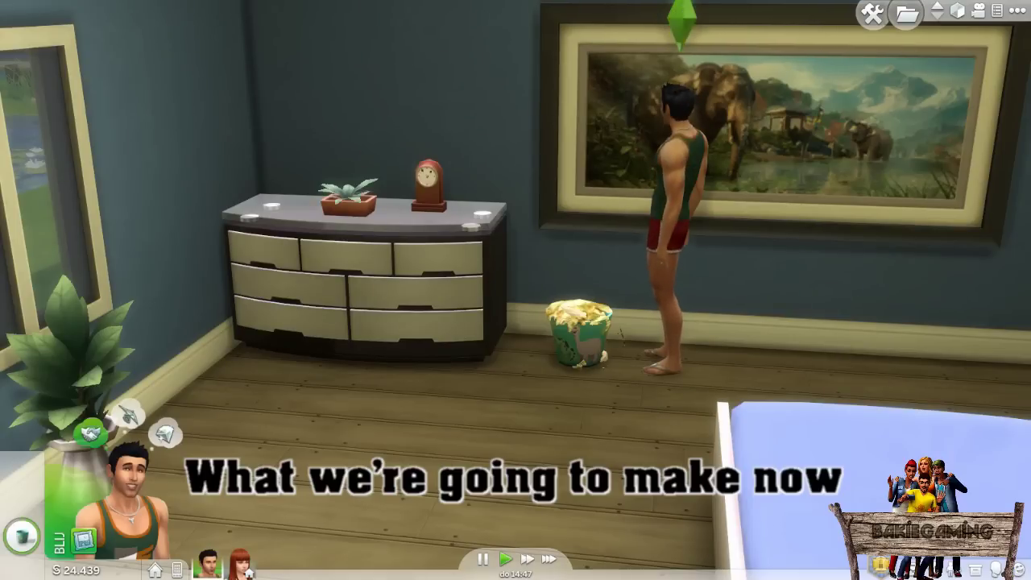
click(621, 334)
click(622, 334)
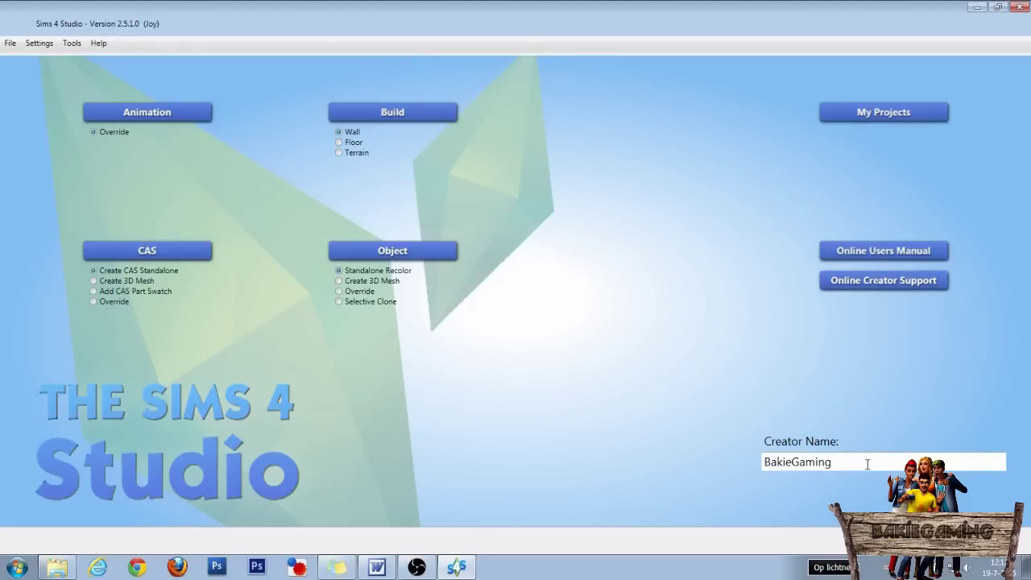
Start a standalone object recolour, search object code 9183 and pick the green bin.
drag(866, 463, 739, 465)
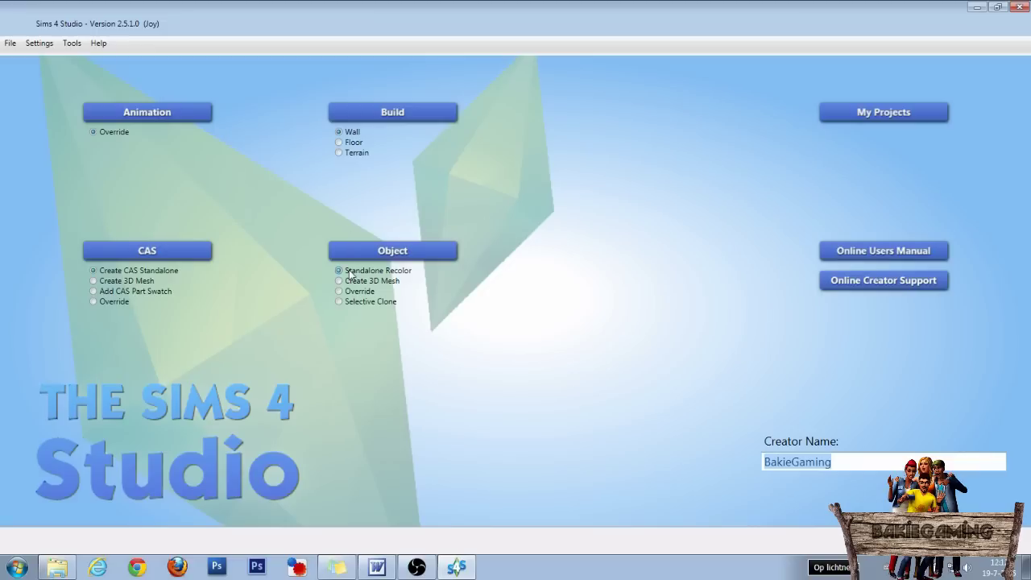
click(395, 253)
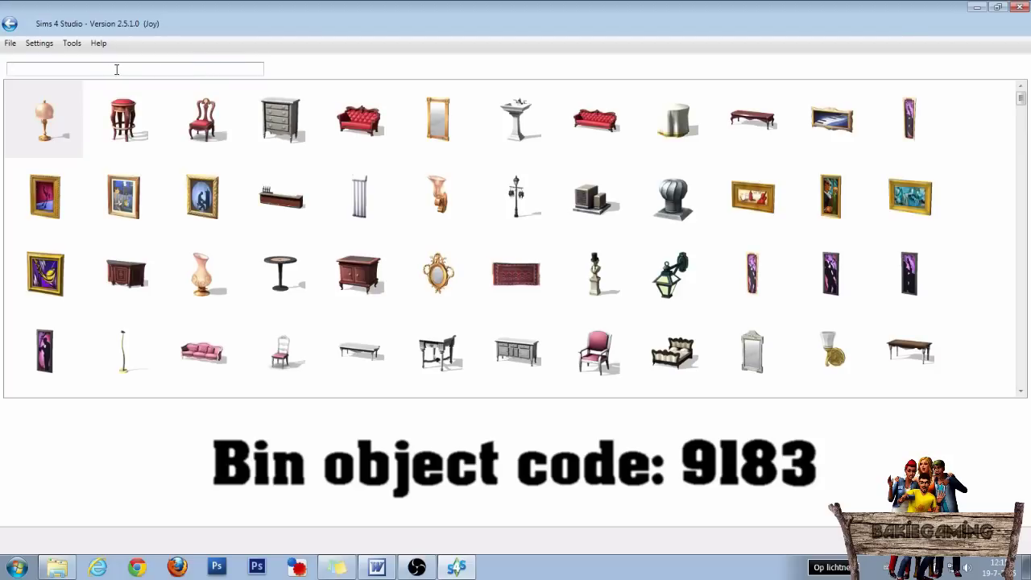
text(9183)
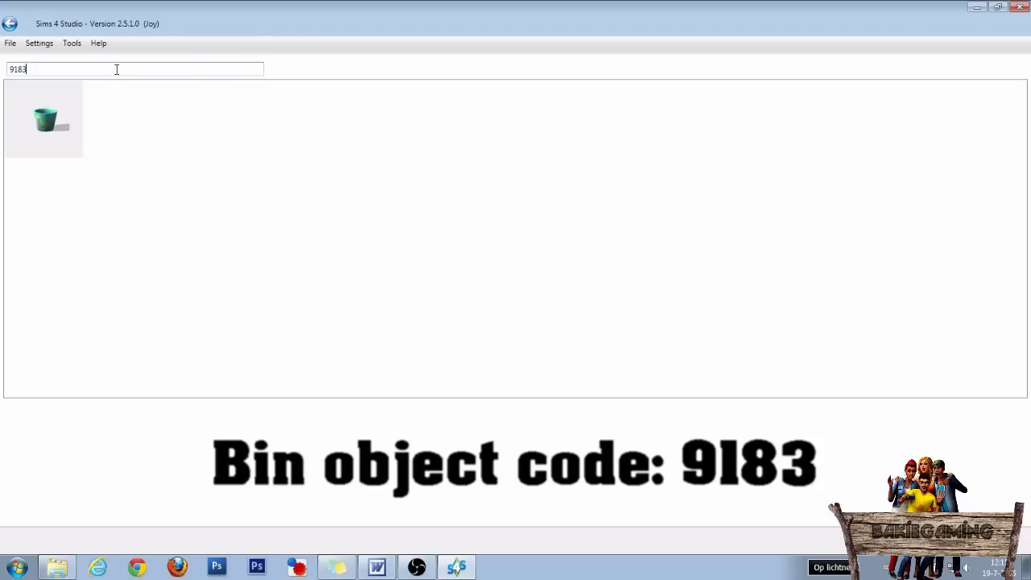
click(48, 119)
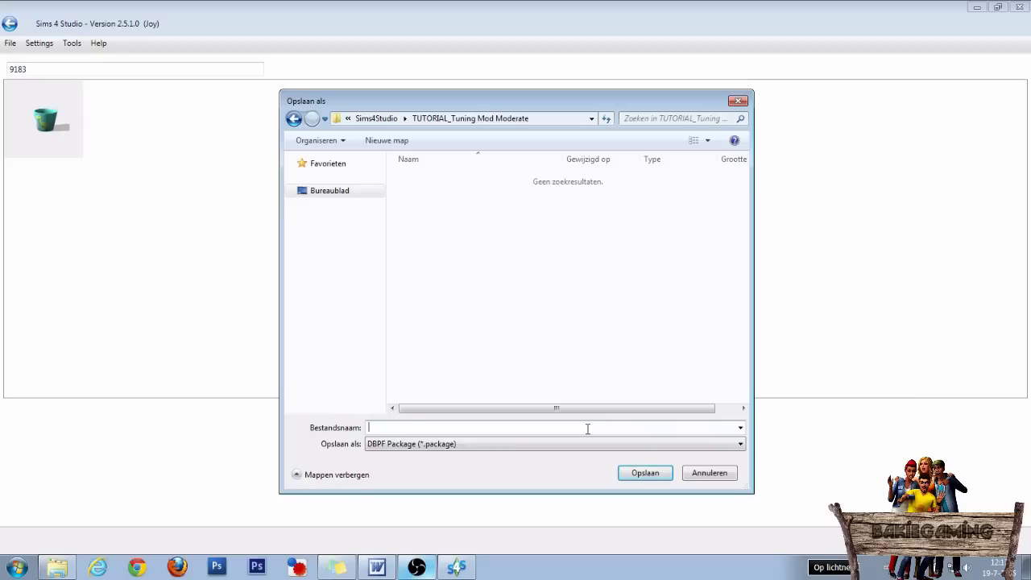
Save the bin as BakieGaming_Tutorial Tuning Moderate.package and review its name, description and price 40.
text(BakieGaming_Tutorial Tuning Moderate)
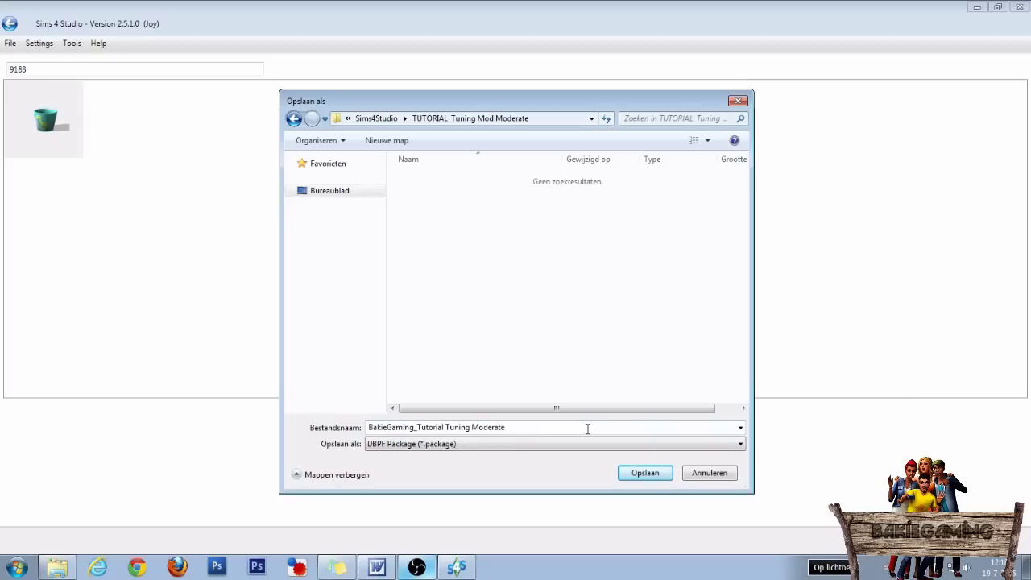
click(650, 478)
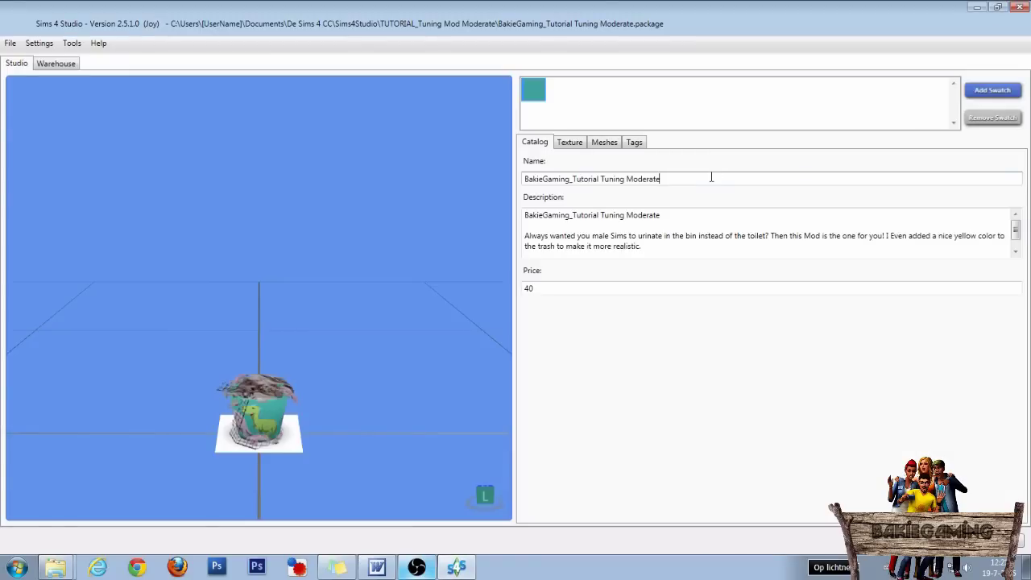
drag(711, 178, 522, 181)
drag(647, 236, 506, 214)
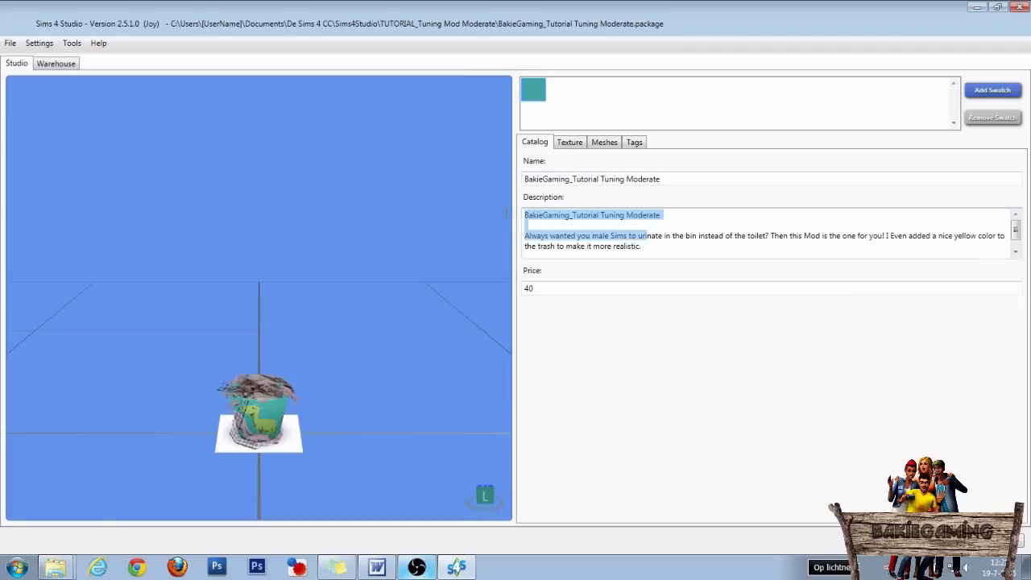
drag(548, 287, 496, 286)
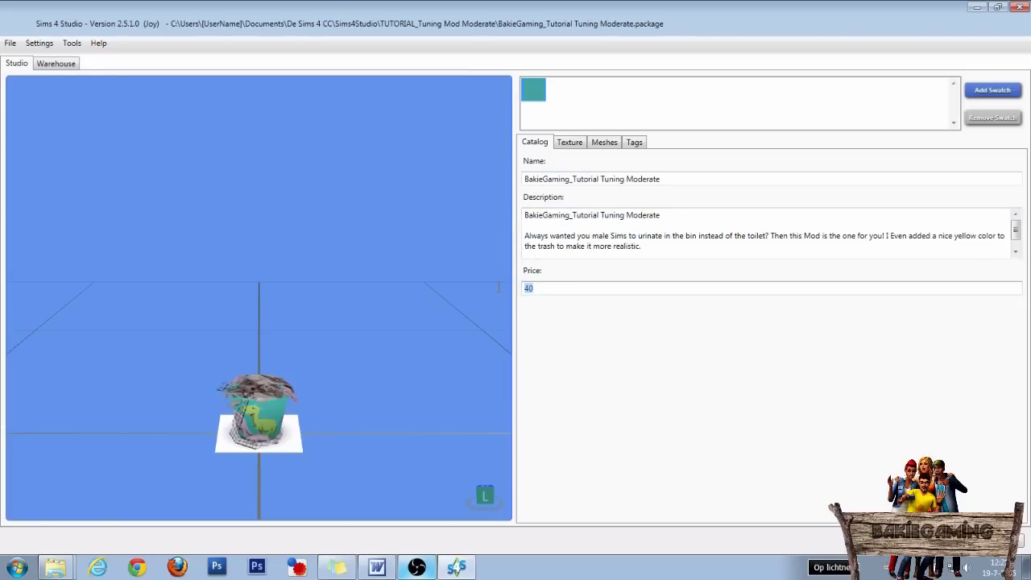
Add the object_toiletC_02 tuning from the Warehouse's Export Tuning list to the bin package.
click(63, 64)
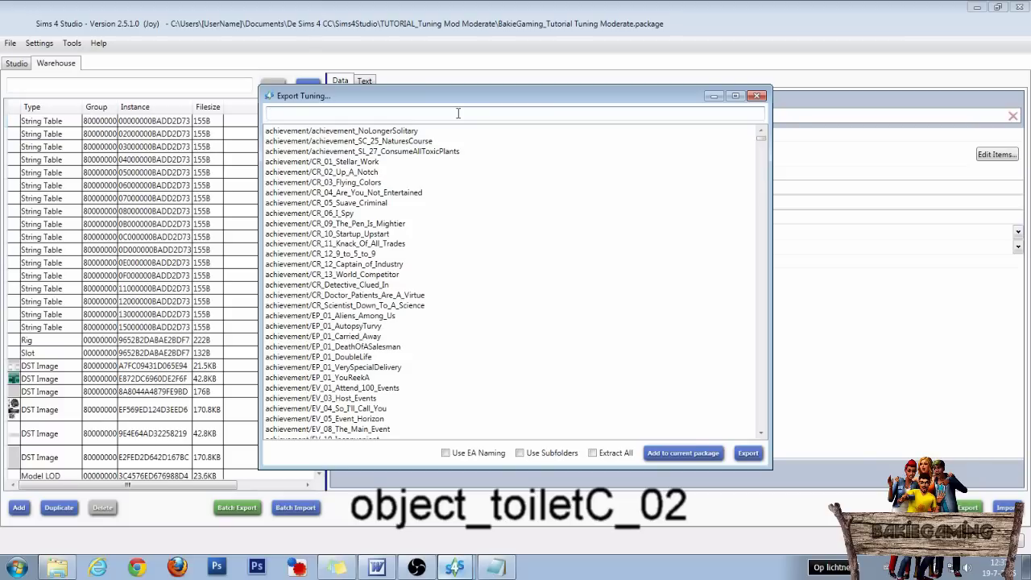
text(object_toiletC_02)
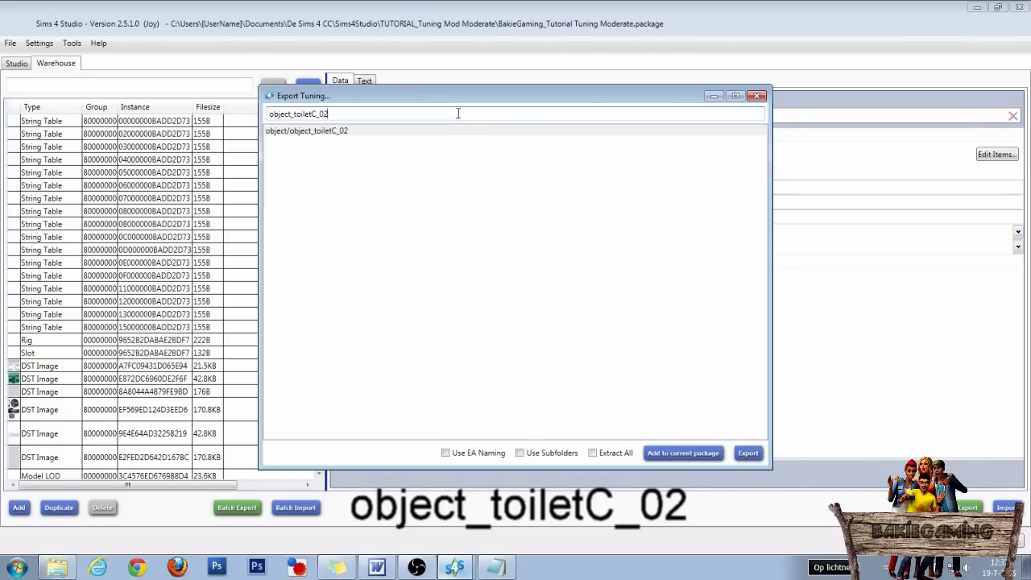
click(296, 132)
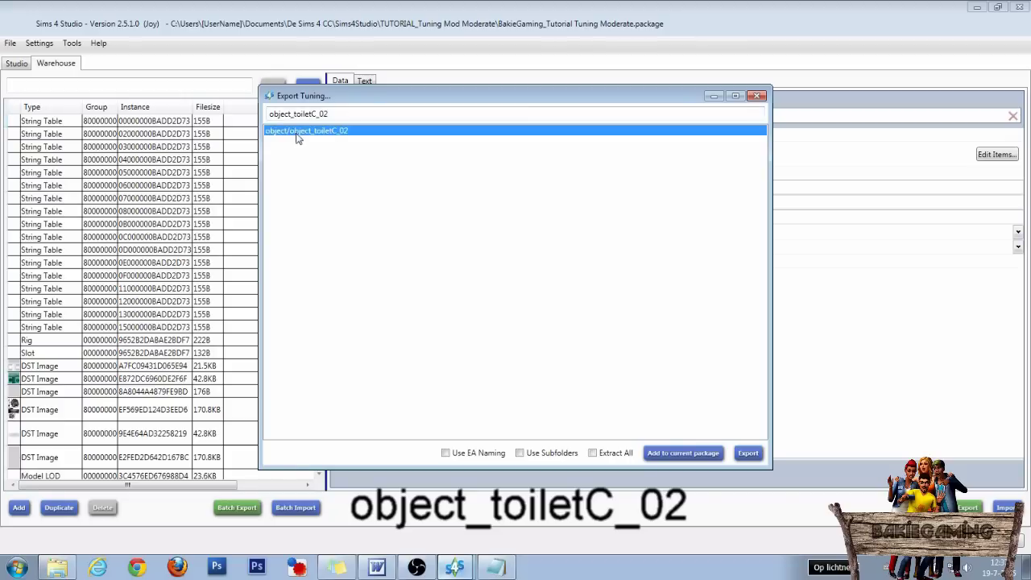
click(683, 455)
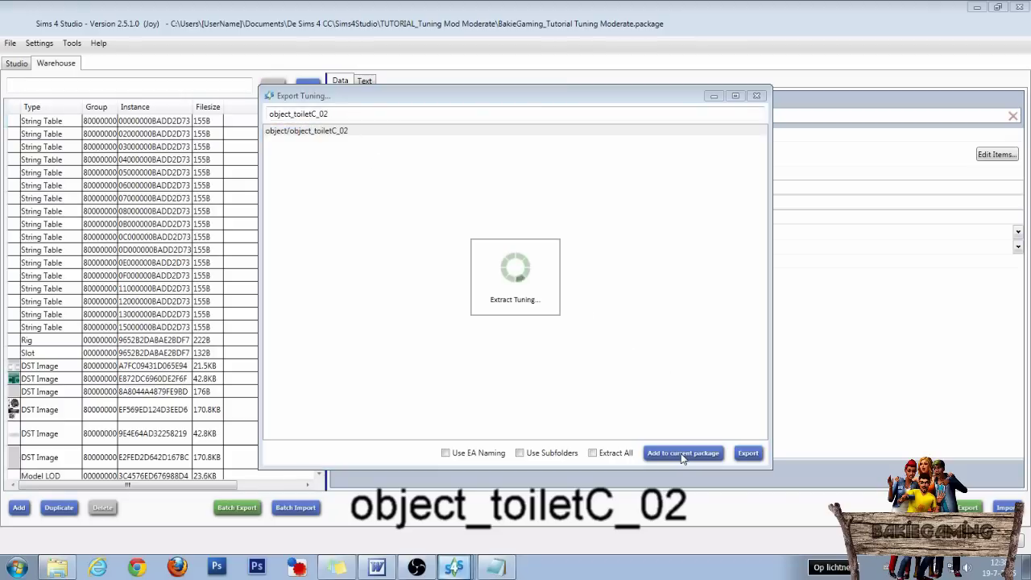
Rename the copied Object Tuning to BakieGaming:TutorialTuningModerateToilet and save the package.
click(758, 96)
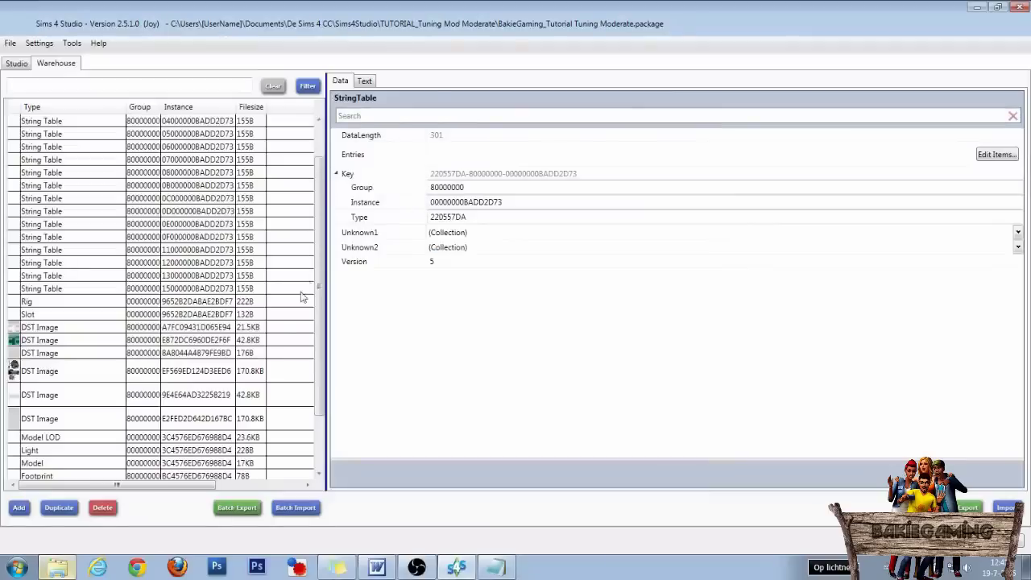
scroll(274, 346, down, 3)
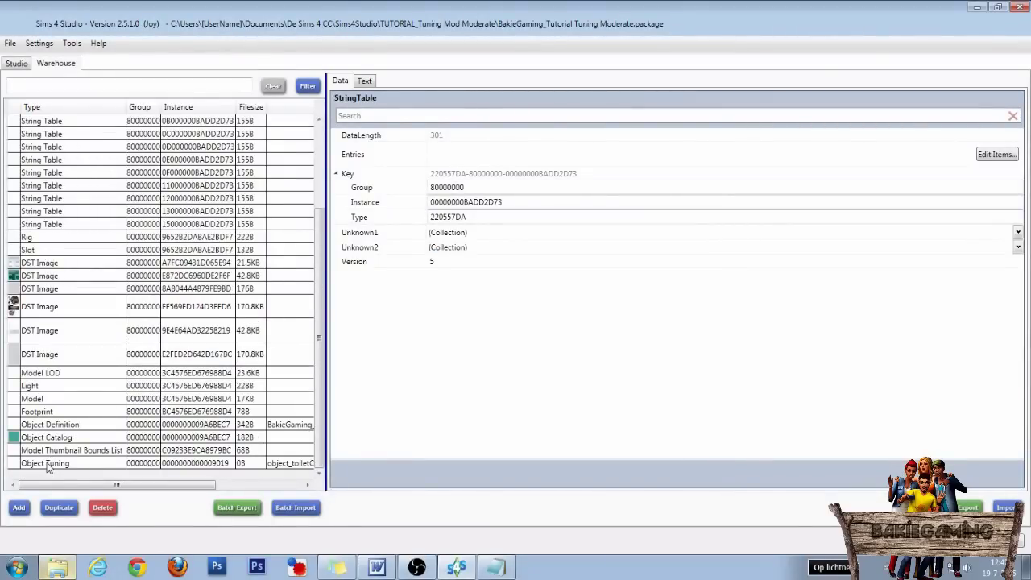
click(50, 464)
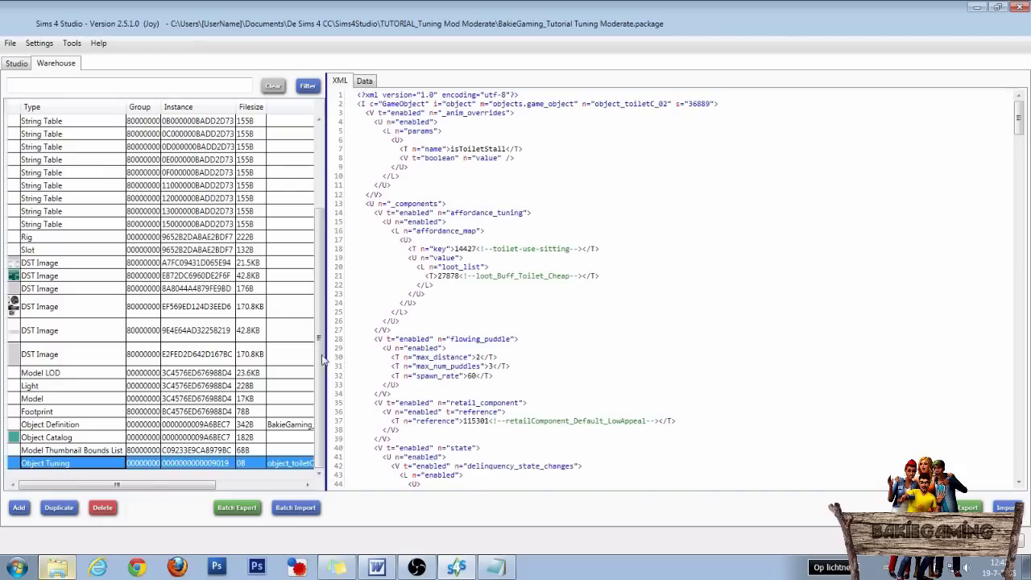
click(364, 82)
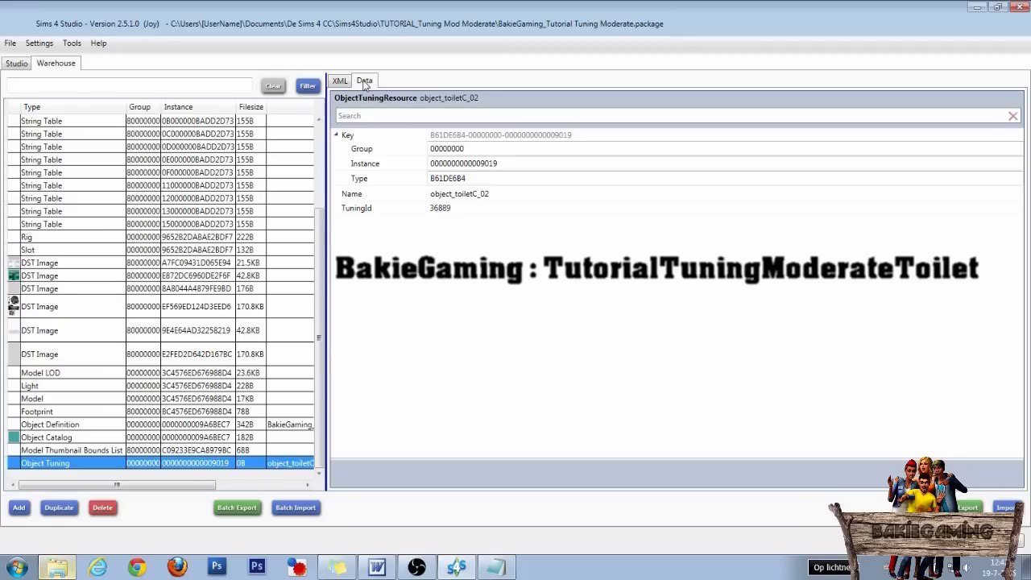
click(418, 197)
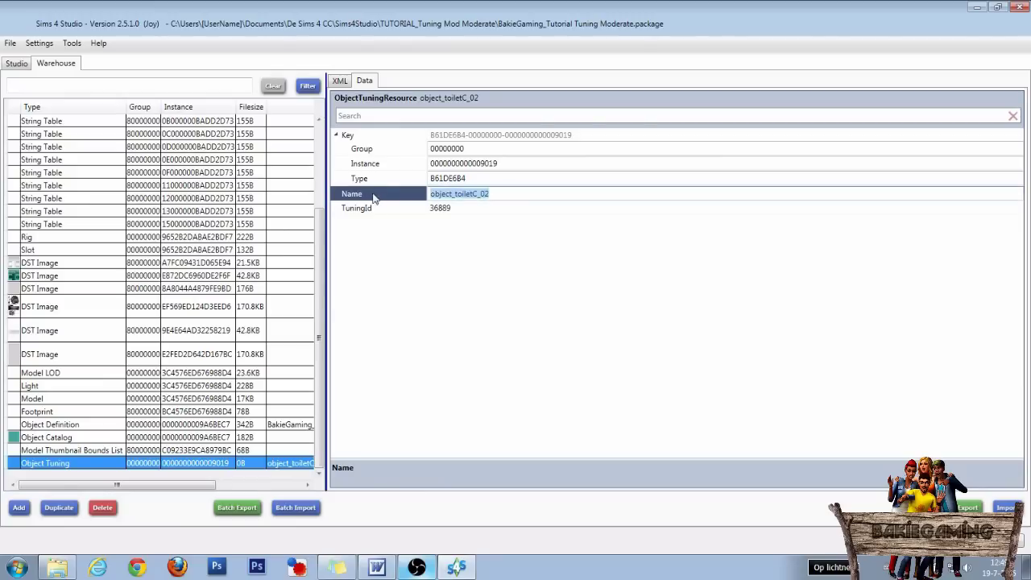
text(BakieGaming:TutorialTuningModerateToilet)
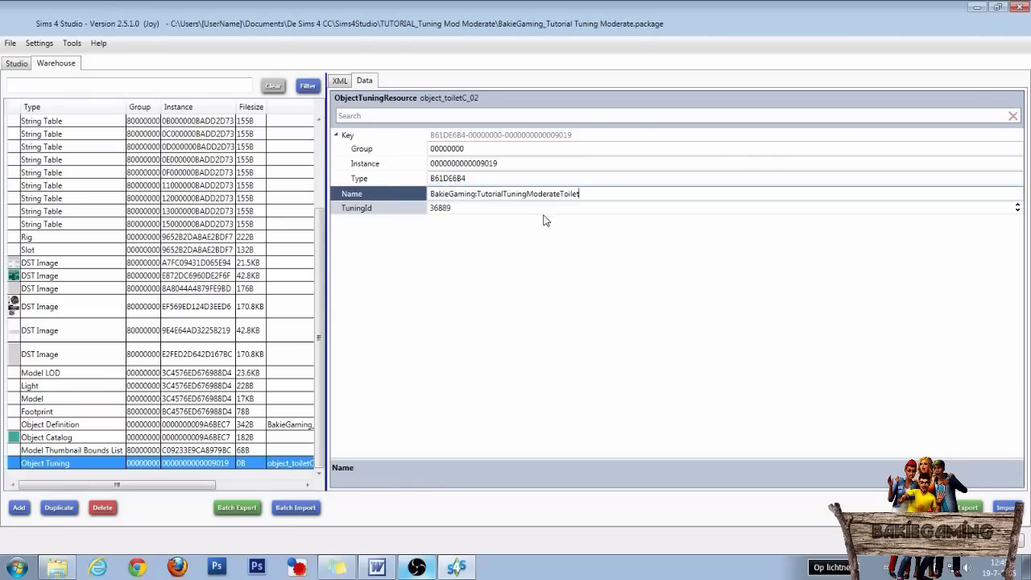
key(ctrl+s)
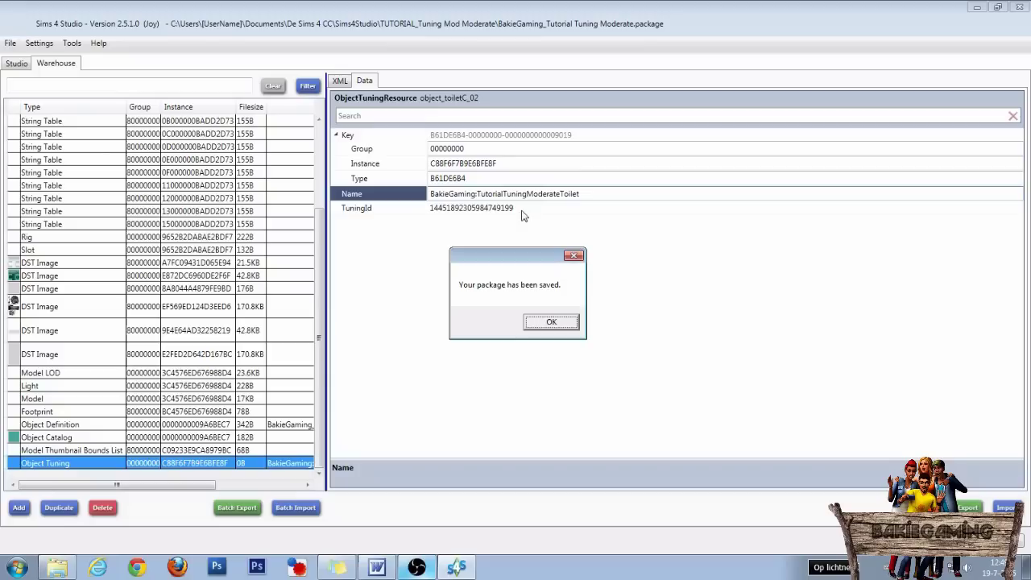
Locate the _super_affordances list in the toilet tuning's XML source.
click(548, 325)
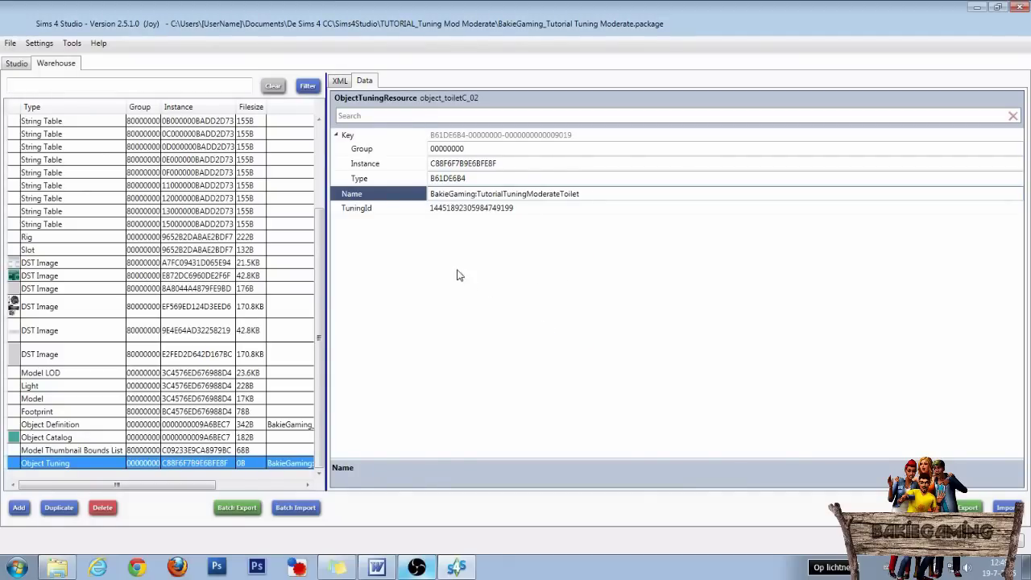
click(341, 82)
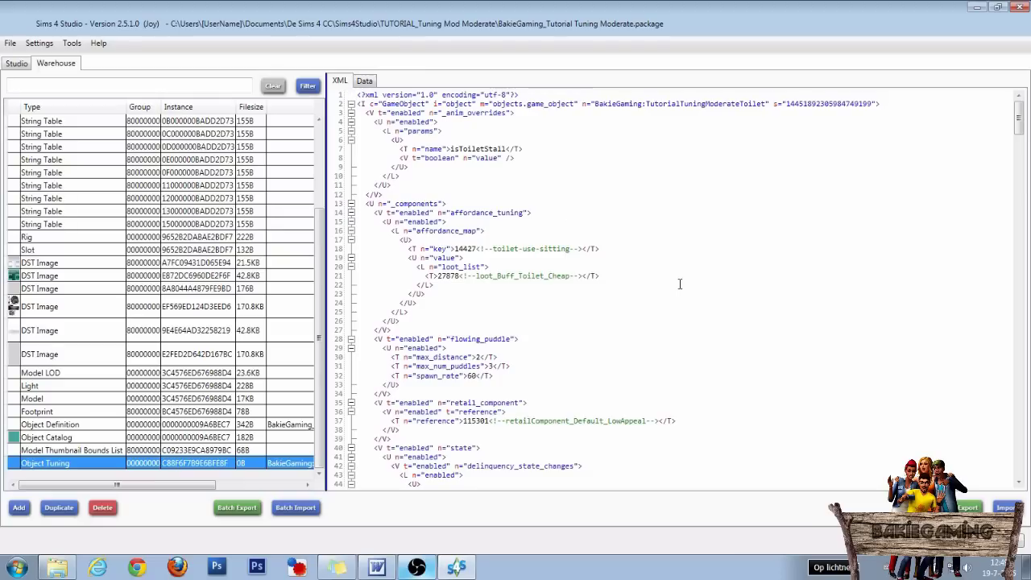
scroll(679, 283, down, 6)
scroll(679, 284, down, 20)
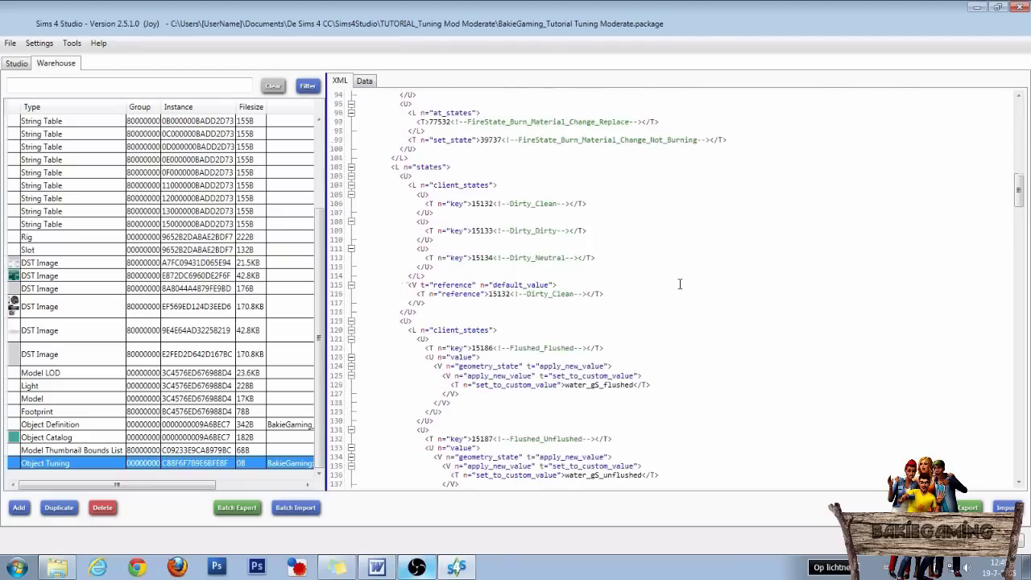
scroll(679, 283, down, 20)
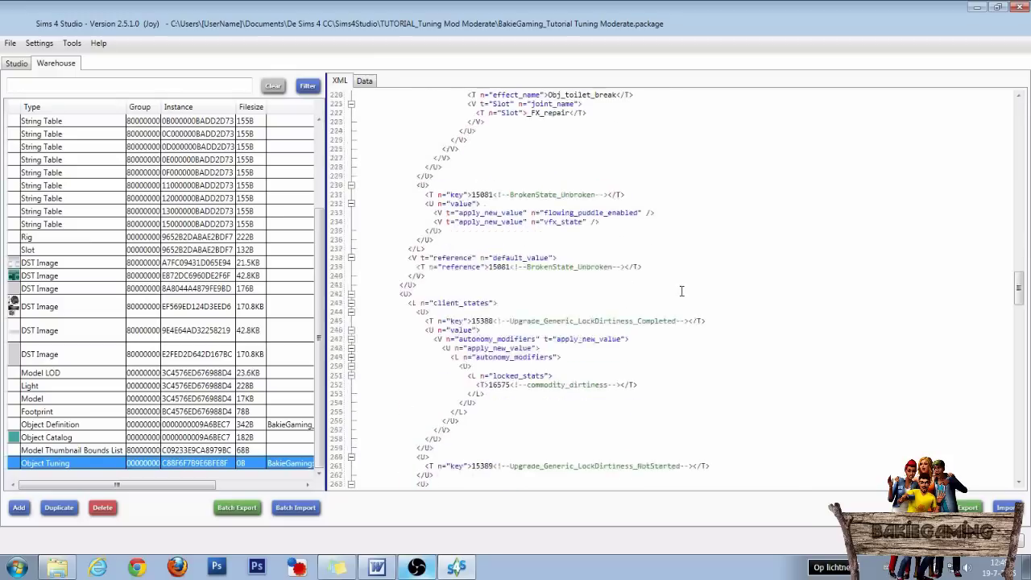
scroll(682, 291, down, 20)
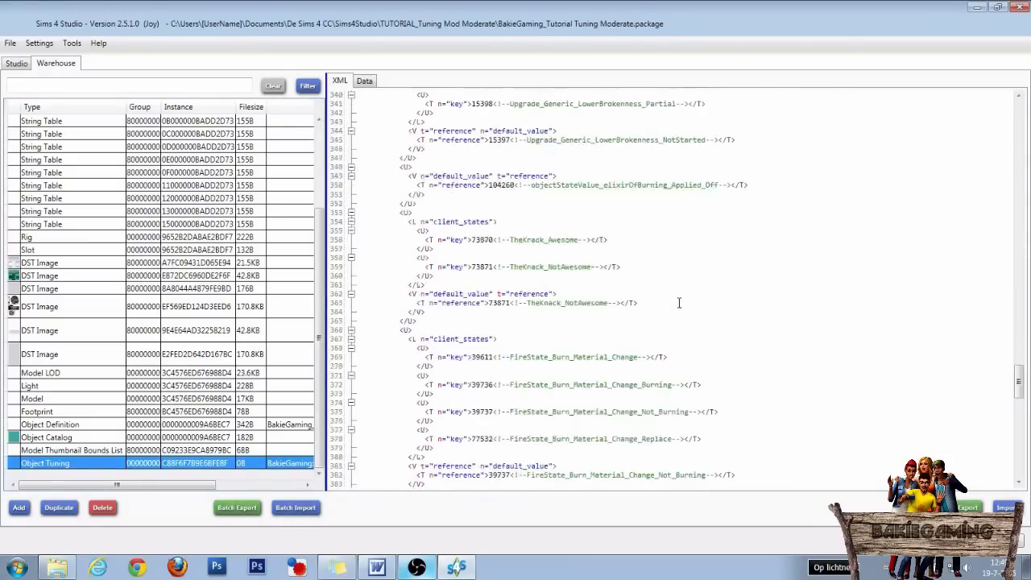
scroll(678, 300, down, 8)
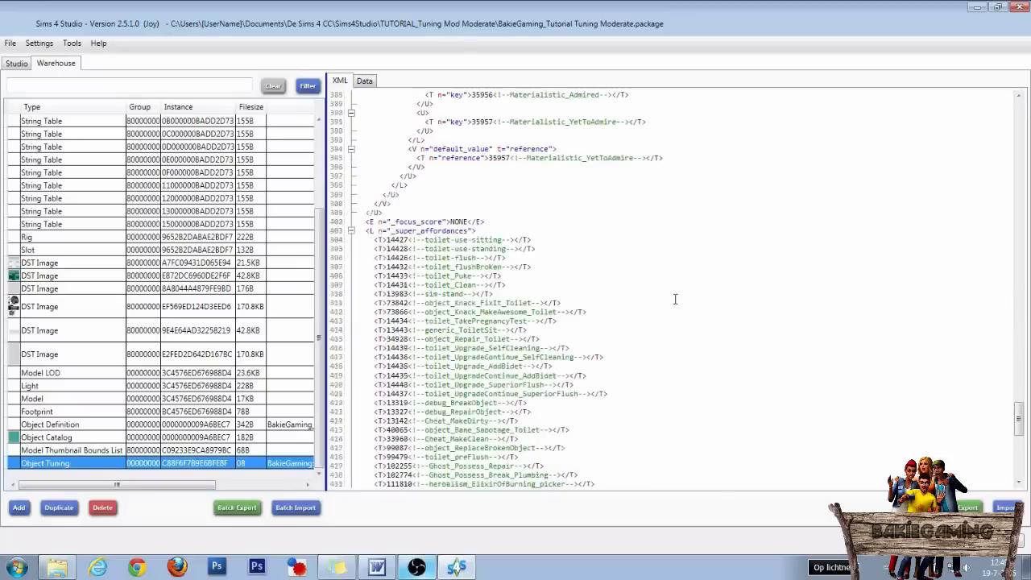
double_click(377, 231)
drag(385, 232, 488, 232)
click(485, 230)
scroll(506, 119, down, 4)
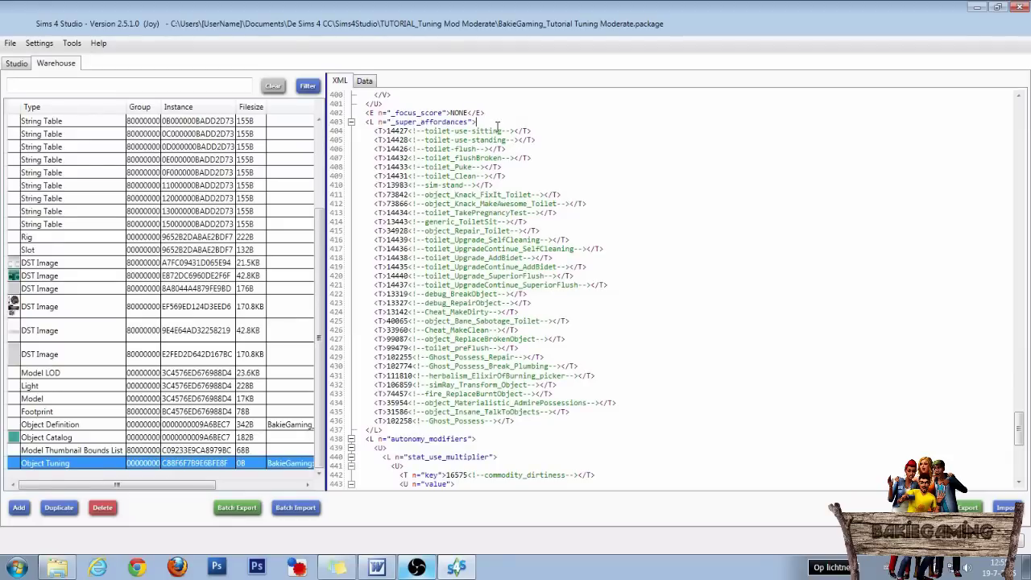
Delete the toilet-use-sitting and flush affordance lines, then save the package.
drag(373, 131, 536, 129)
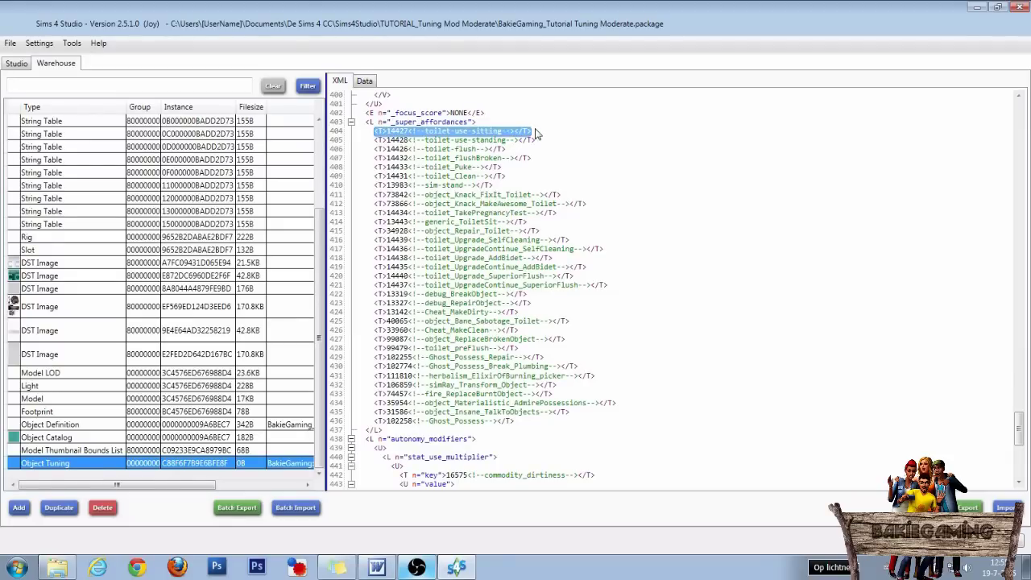
key(Delete)
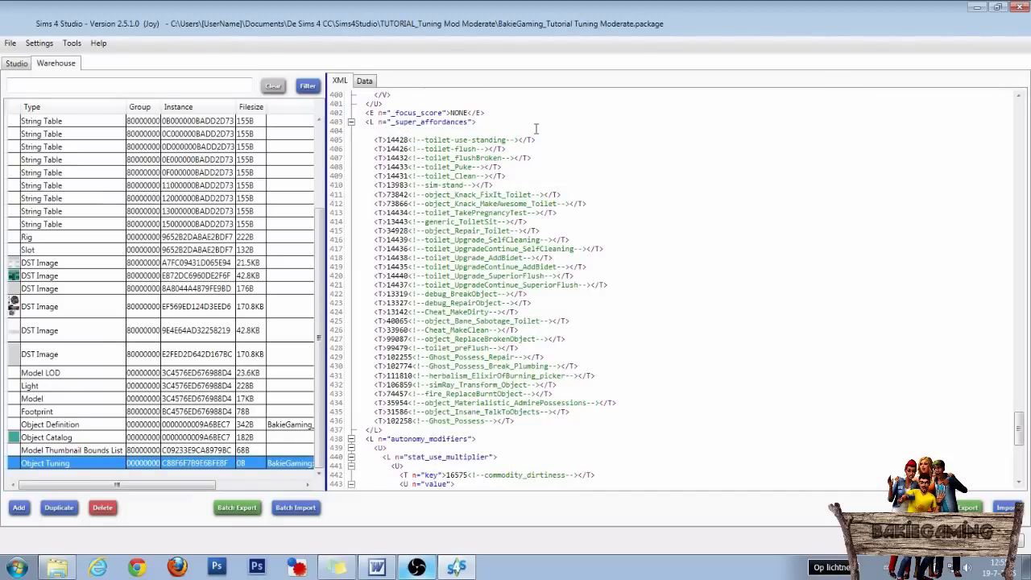
key(Delete)
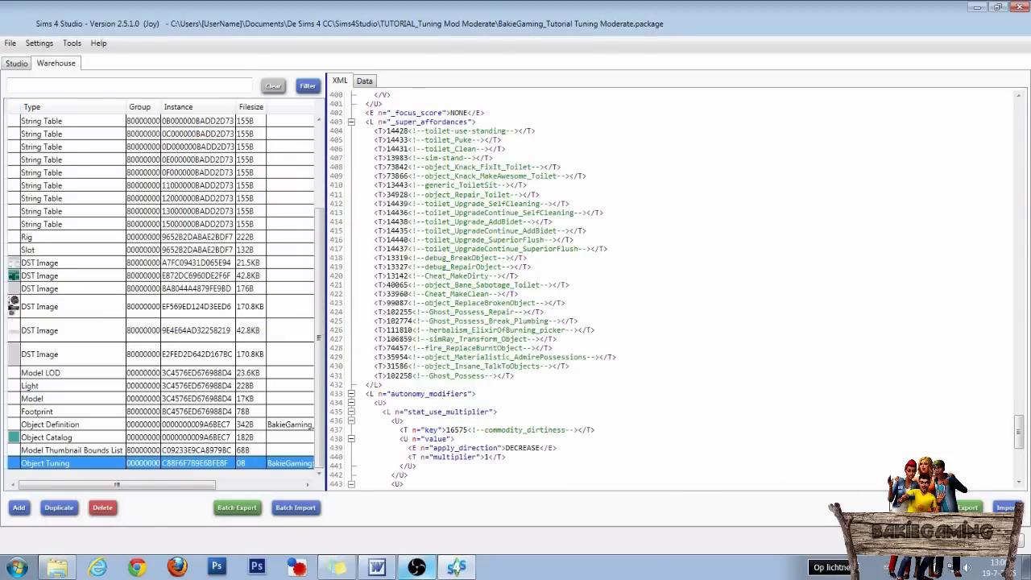
key(ctrl+s)
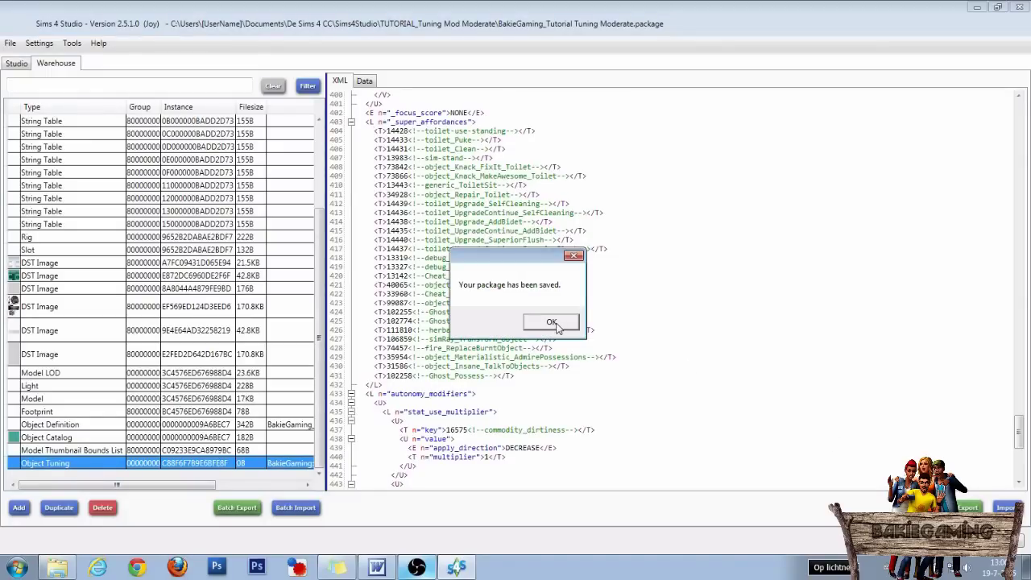
click(552, 322)
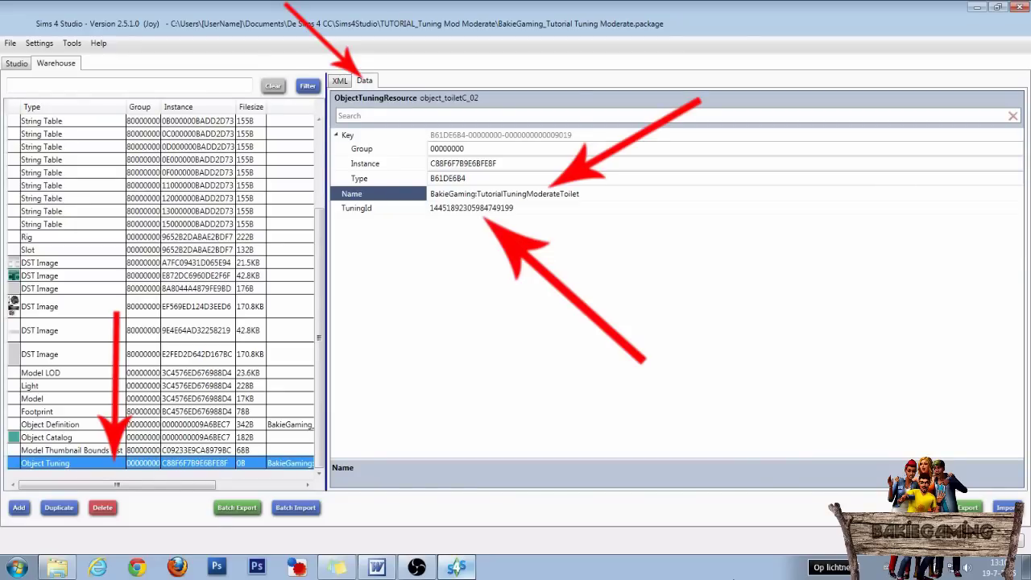
click(50, 424)
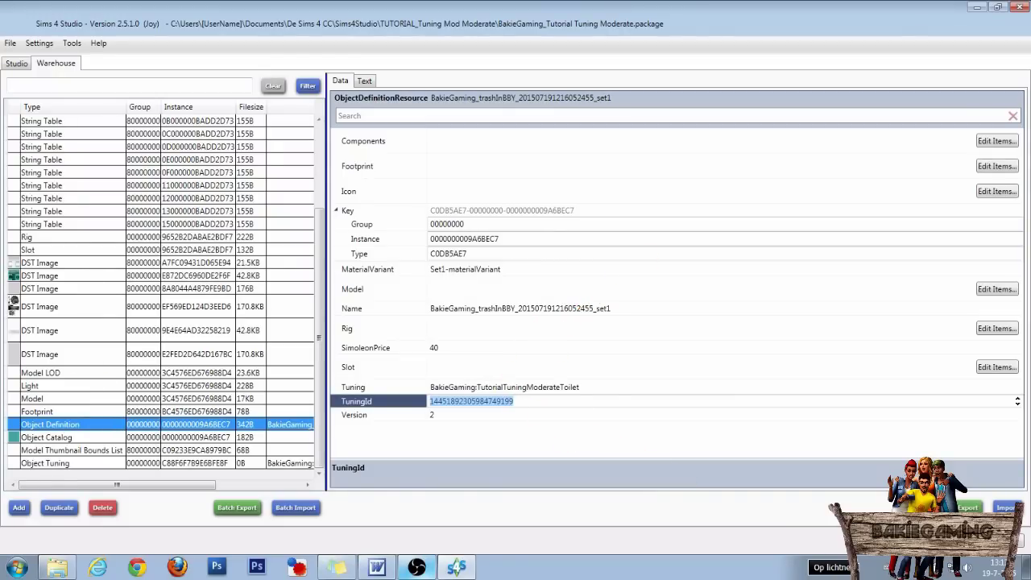
key(ctrl+s)
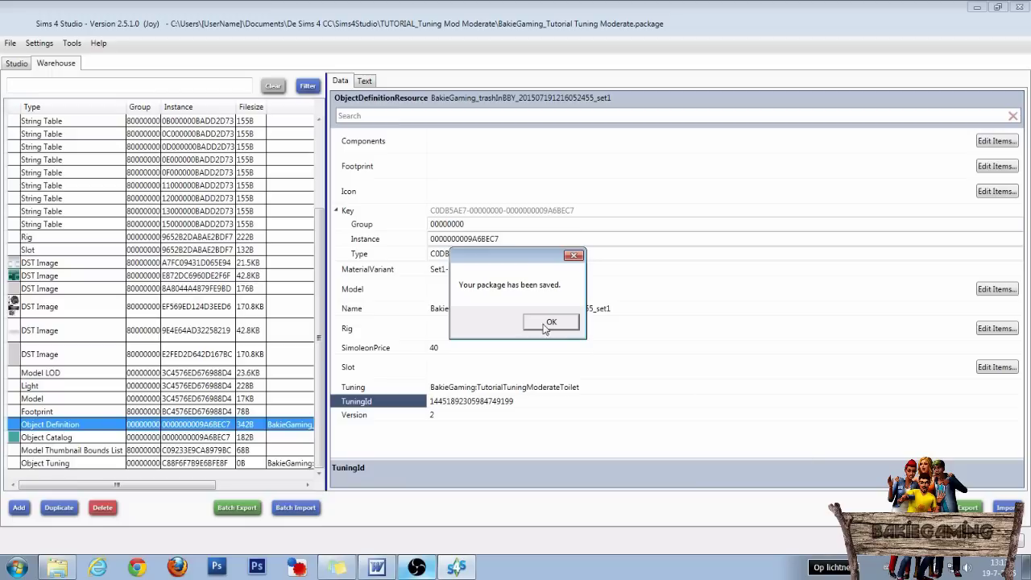
click(544, 323)
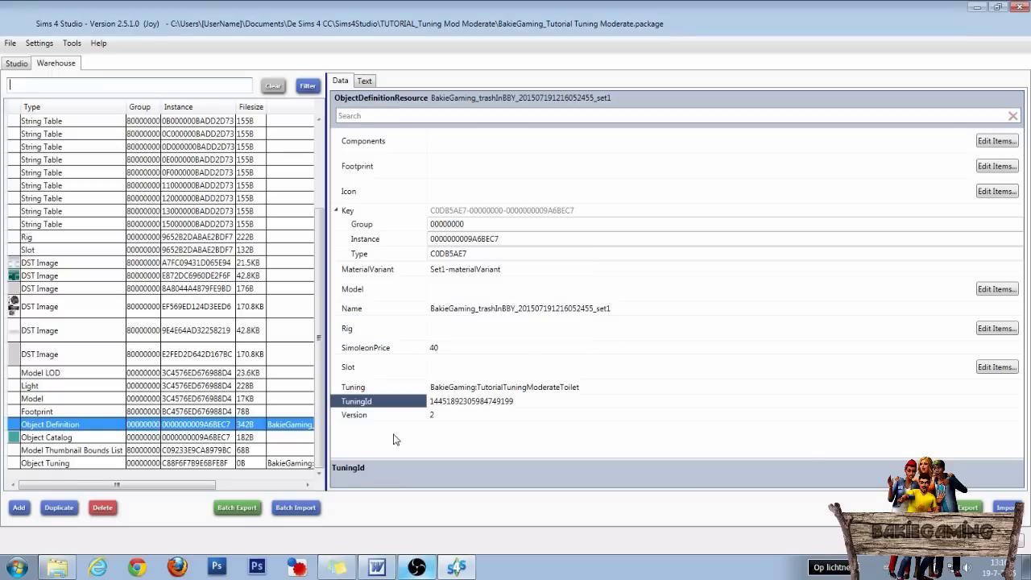
Swap the Disposable, Disposal (Indoor) and Miscellaneous tags for Bladder and Plumbing > Toilet, then save.
click(16, 63)
click(636, 143)
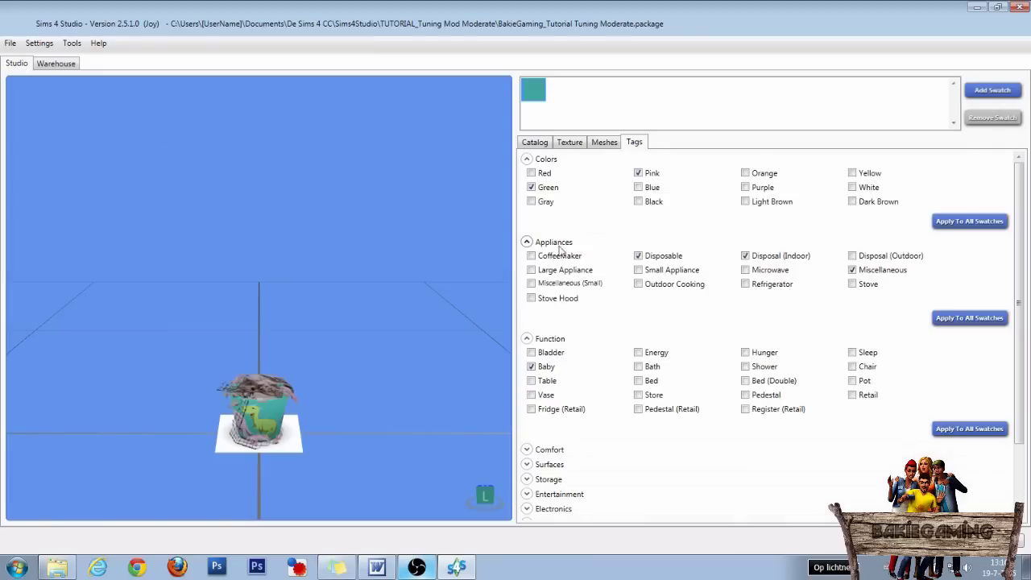
click(638, 256)
click(745, 256)
click(852, 270)
scroll(633, 431, down, 2)
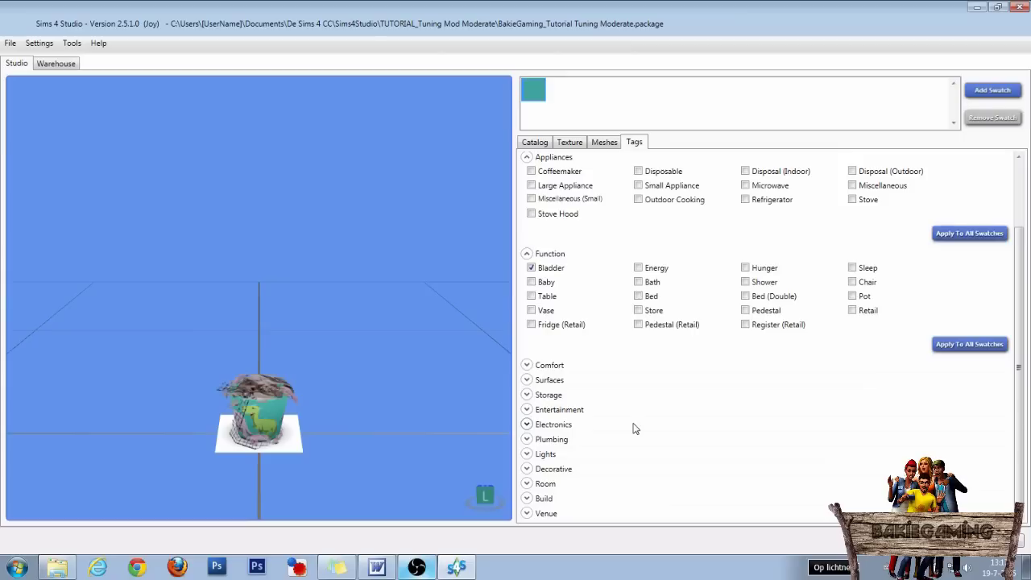
click(527, 440)
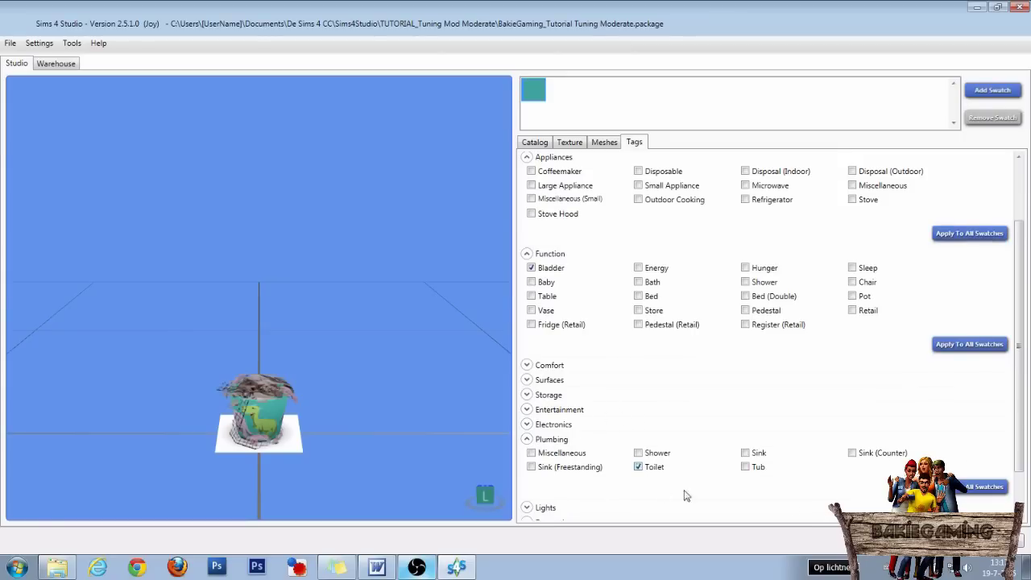
key(ctrl+s)
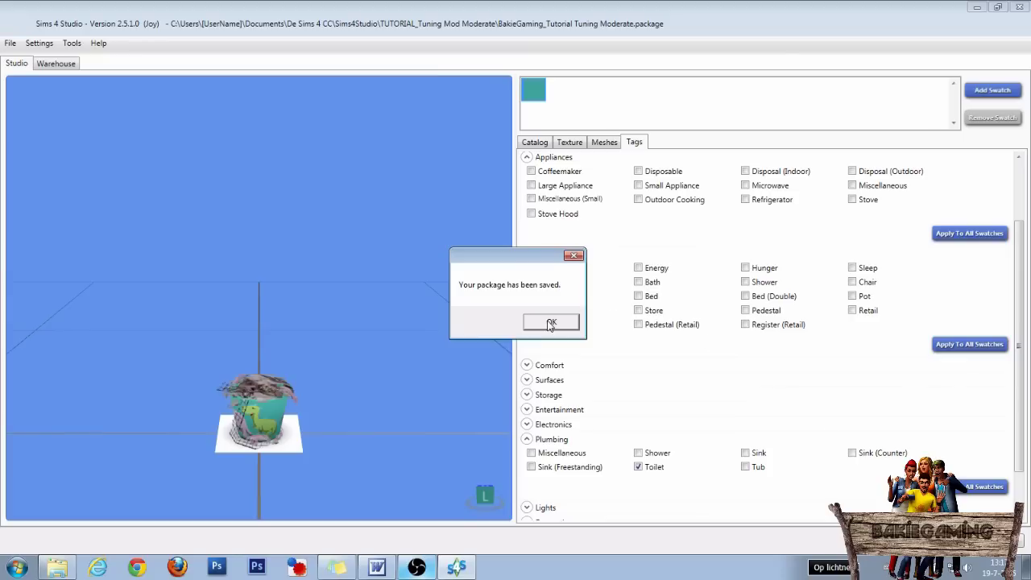
click(551, 323)
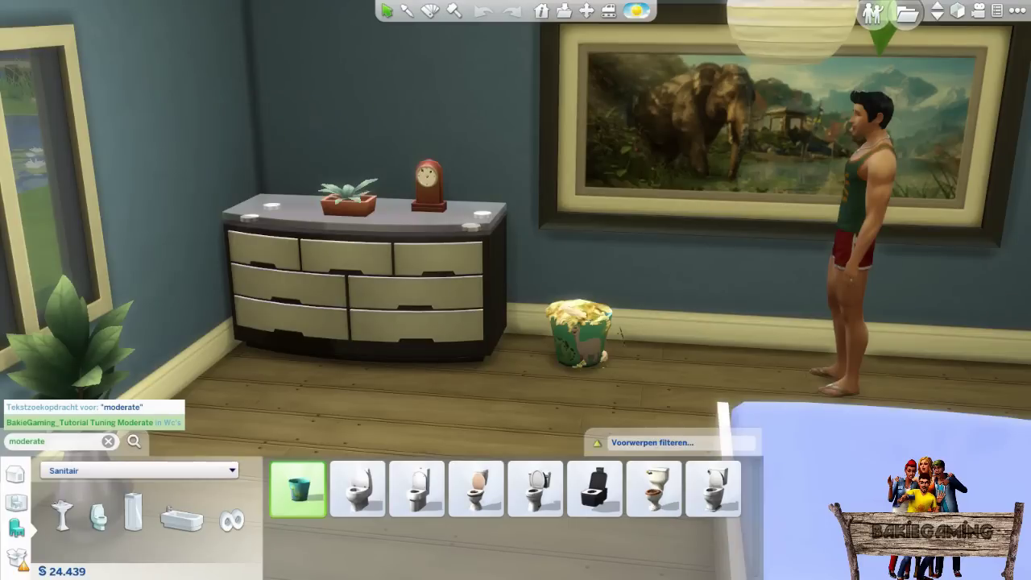
Return to Live mode with the retuned bin placed beside the dresser.
key(F1)
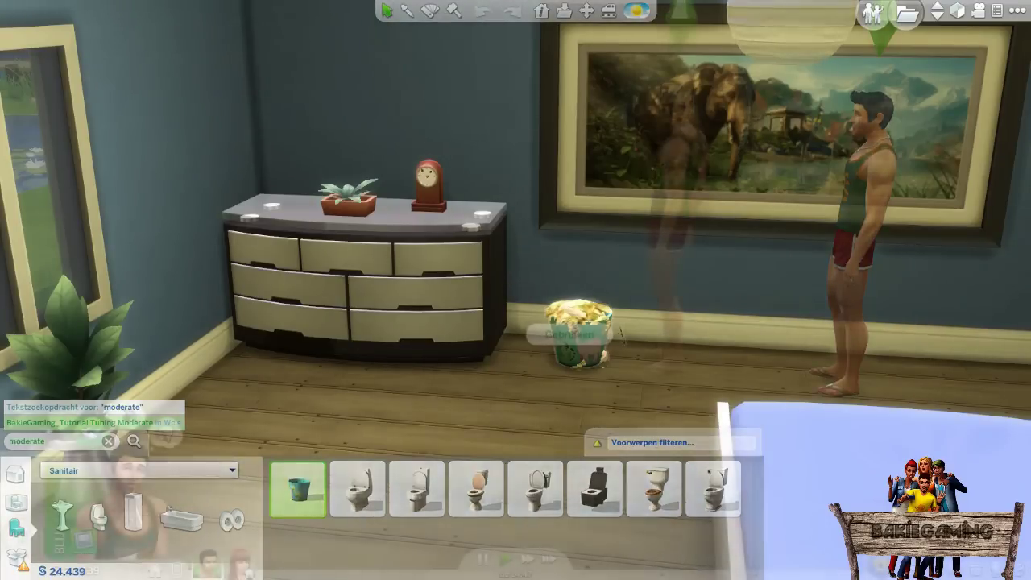